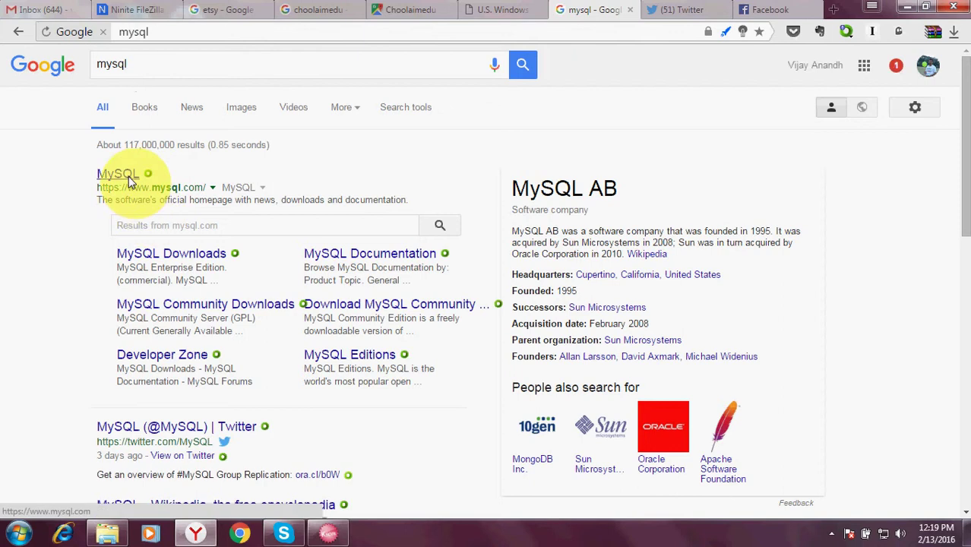
Step: Open the official MySQL homepage search result in a new tab and switch to it
{"action": "right_click", "coordinate": [130, 180]}
{"action": "left_click", "coordinate": [139, 187]}
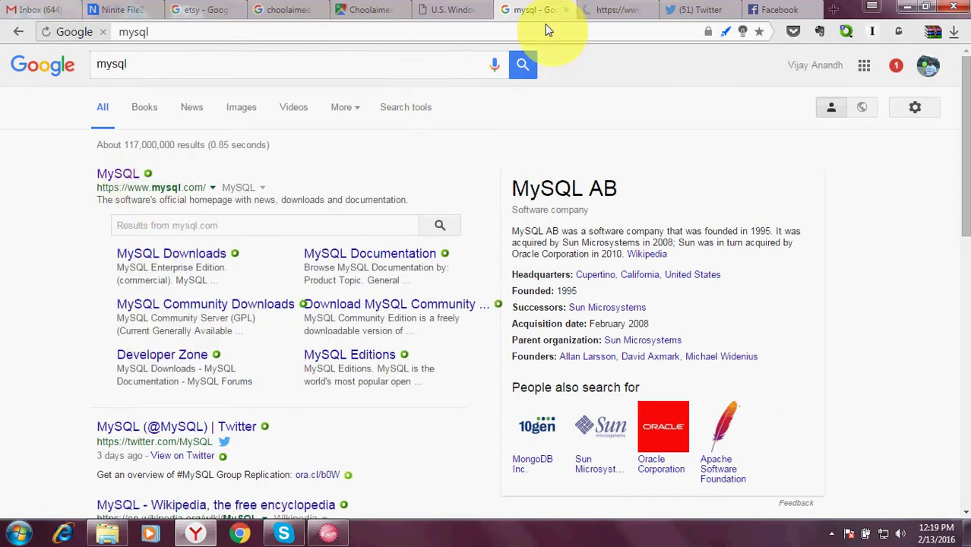
{"action": "left_click", "coordinate": [623, 8]}
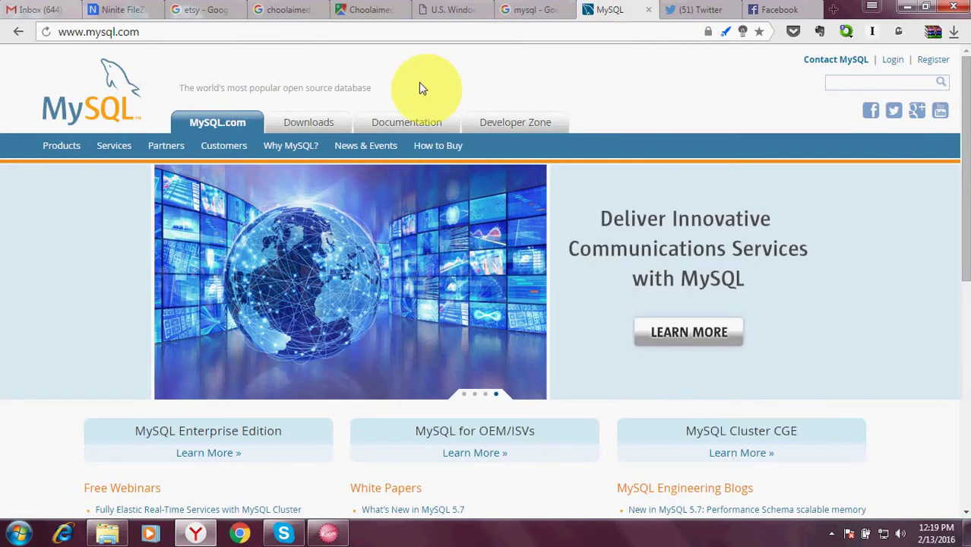
Step: Navigate to the MySQL Installer page under Downloads > Community > MySQL on Windows
{"action": "left_click", "coordinate": [324, 126]}
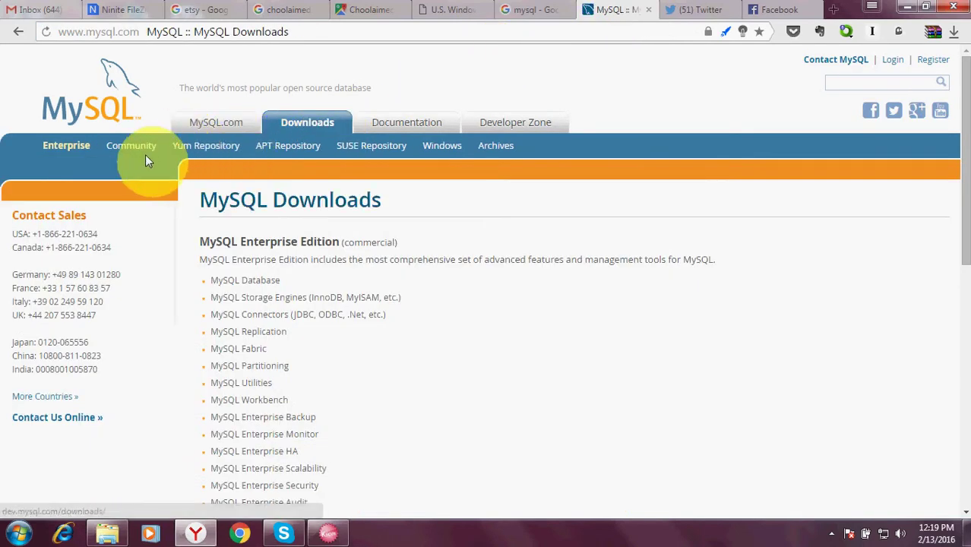
{"action": "left_click", "coordinate": [147, 151]}
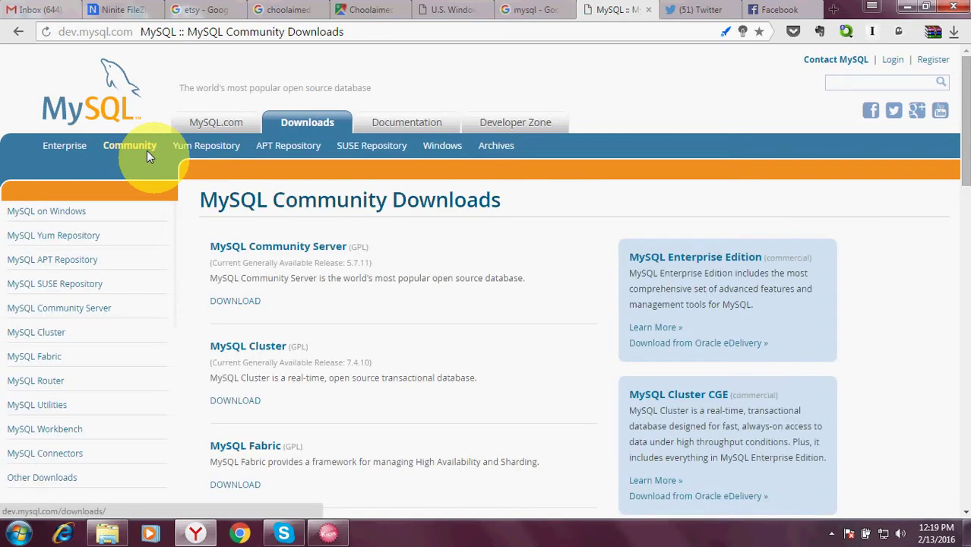
{"action": "left_click", "coordinate": [68, 213]}
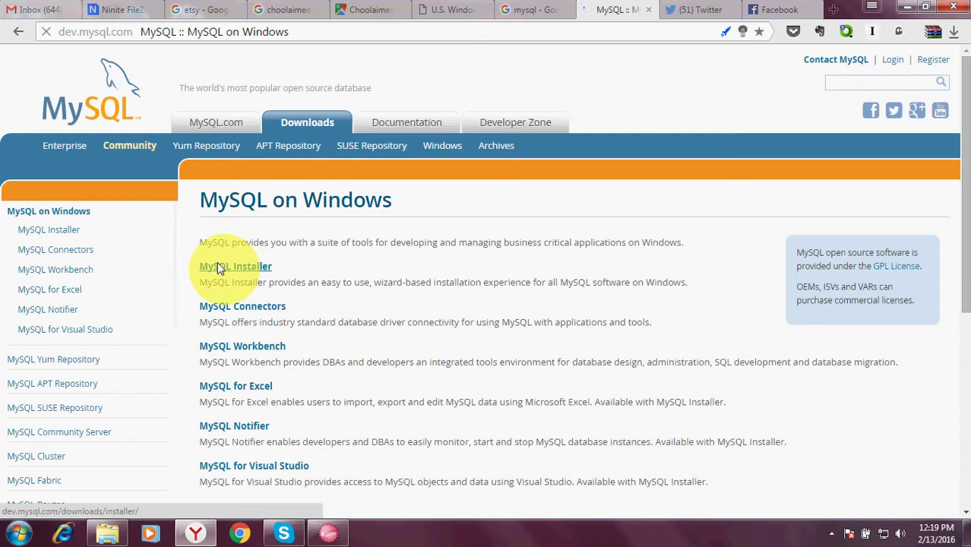
{"action": "left_click", "coordinate": [217, 264]}
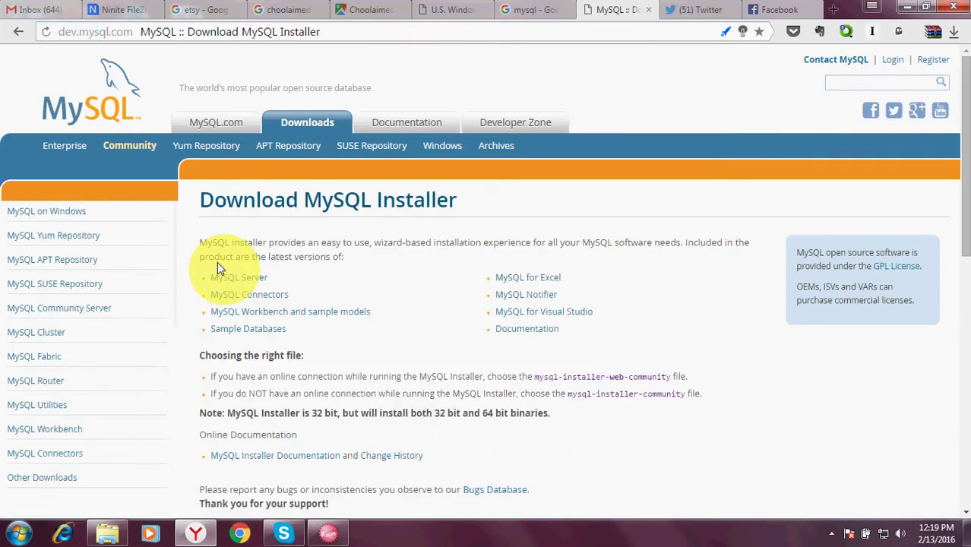
{"action": "left_click_drag", "start_coordinate": [965, 140], "coordinate": [963, 260]}
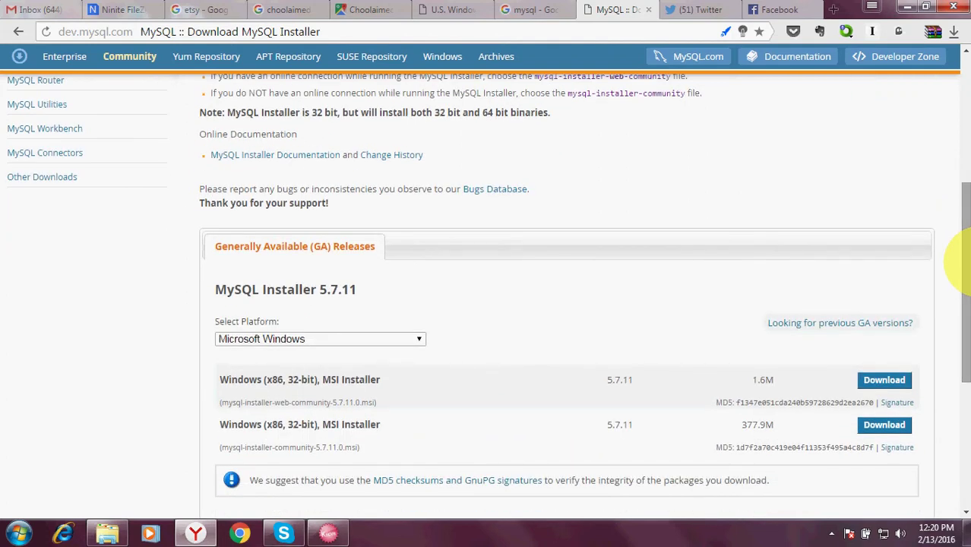
Step: Download the full 377.9M mysql-installer-community-5.7.11.0.msi without logging in
{"action": "left_click", "coordinate": [899, 427]}
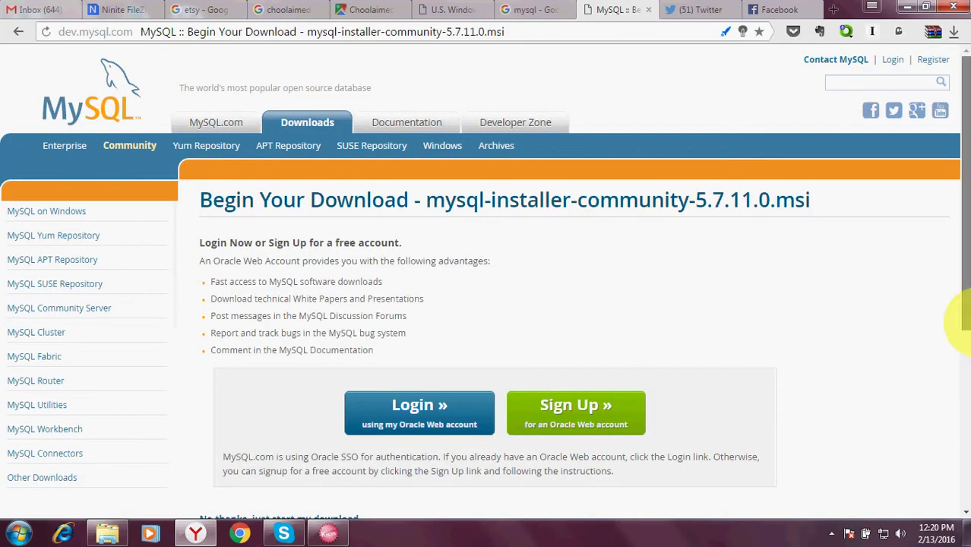
{"action": "scroll", "coordinate": [959, 370], "scroll_direction": "down", "scroll_amount": 1}
{"action": "left_click", "coordinate": [339, 446]}
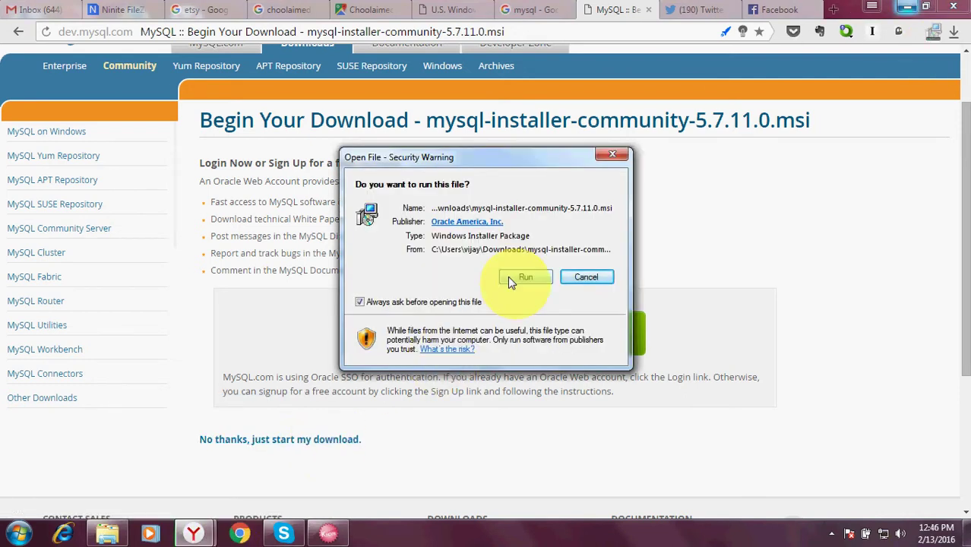
Step: Run the downloaded installer, accept the Oracle license terms and continue to setup type
{"action": "left_click", "coordinate": [510, 279]}
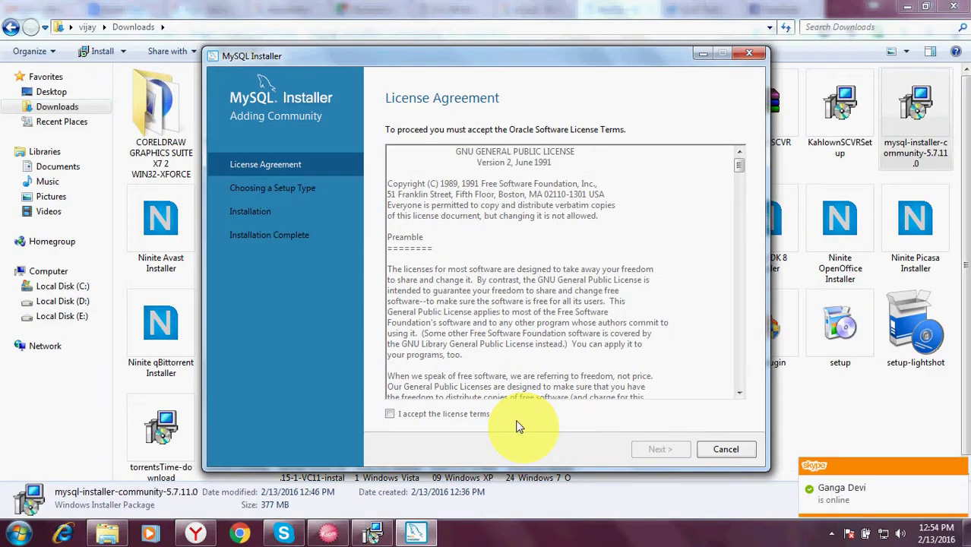
{"action": "left_click", "coordinate": [389, 414]}
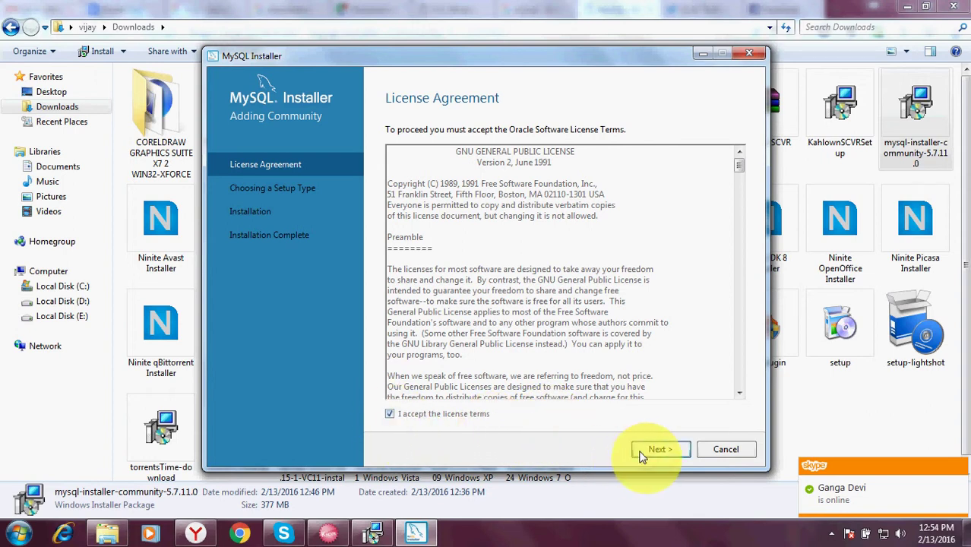
{"action": "left_click", "coordinate": [642, 454]}
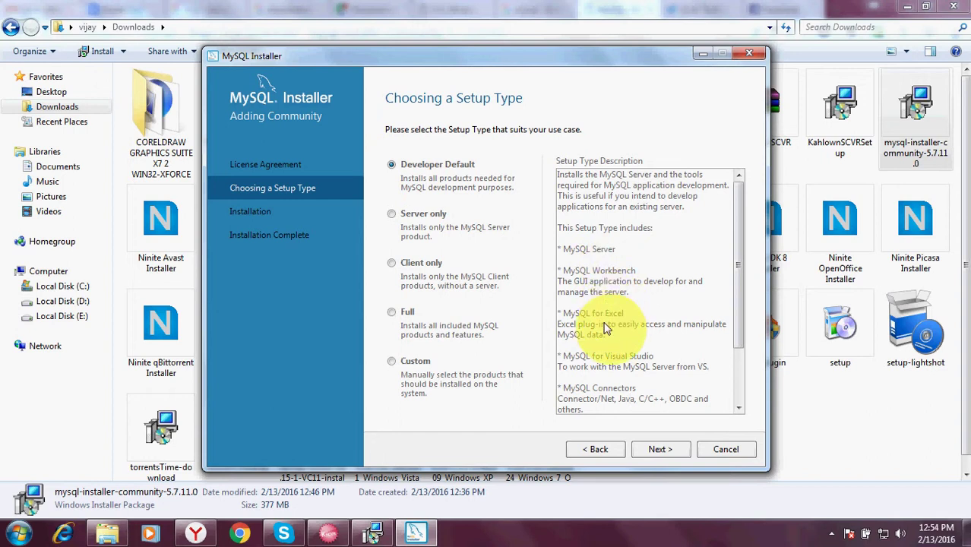
Step: Proceed with Developer Default and execute the automatic requirement resolution
{"action": "left_click", "coordinate": [654, 451]}
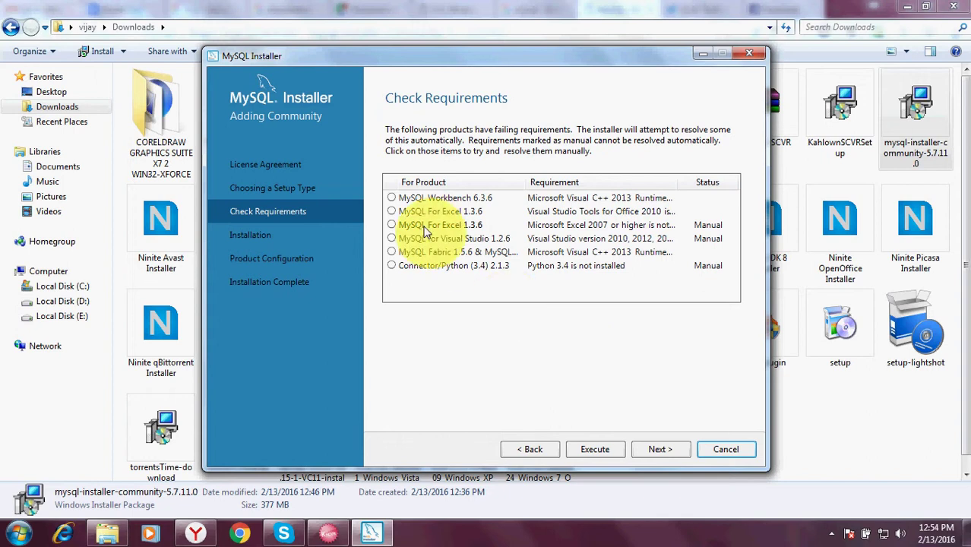
{"action": "left_click", "coordinate": [594, 450]}
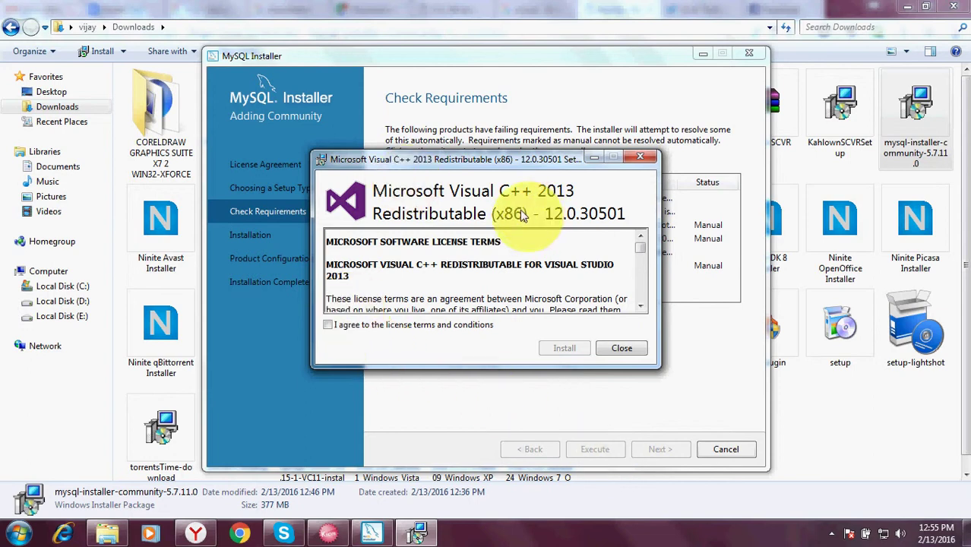
Step: Agree to the Visual C++ 2013 x86 license, install it, and close the finished setup
{"action": "left_click", "coordinate": [328, 326]}
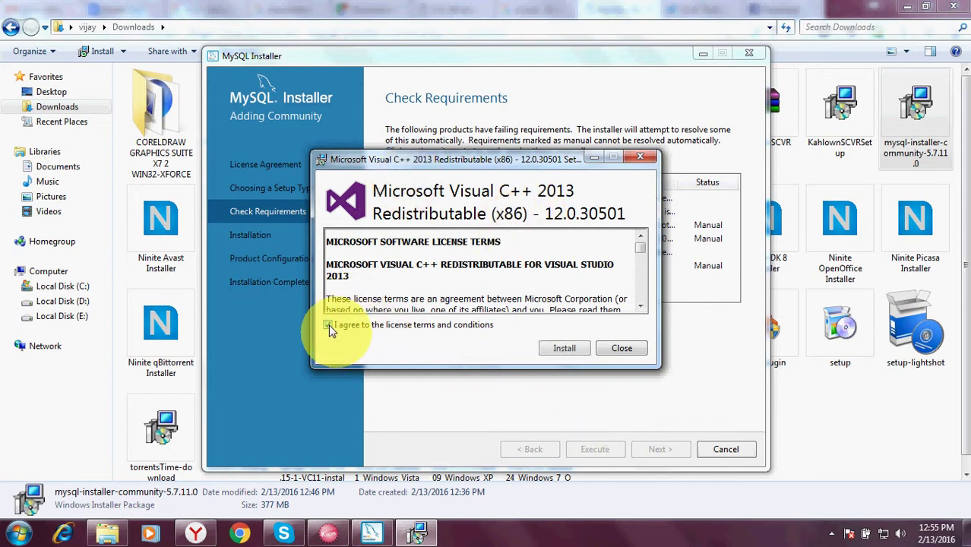
{"action": "left_click", "coordinate": [562, 347]}
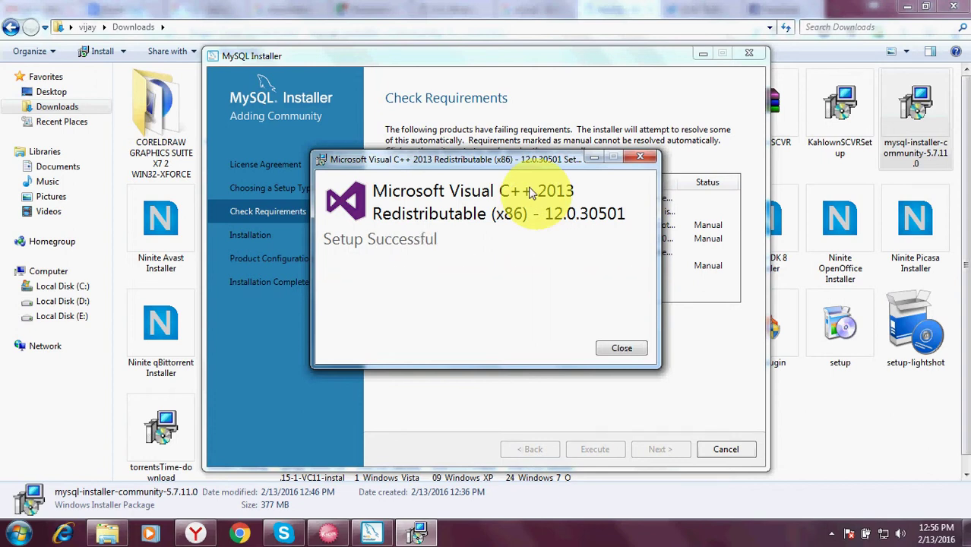
{"action": "left_click", "coordinate": [613, 344]}
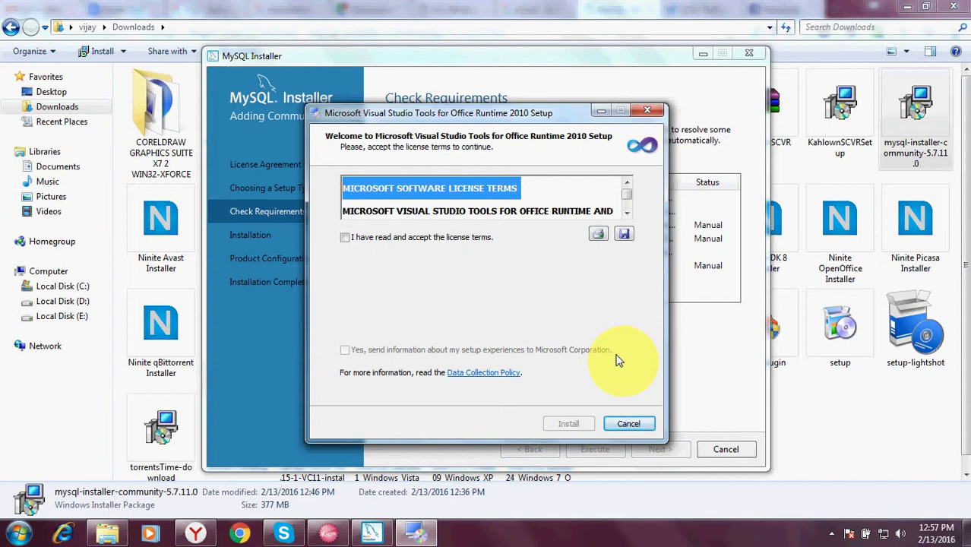
Step: Accept the license and install Visual Studio Tools for Office Runtime 2010, then finish
{"action": "left_click", "coordinate": [345, 237]}
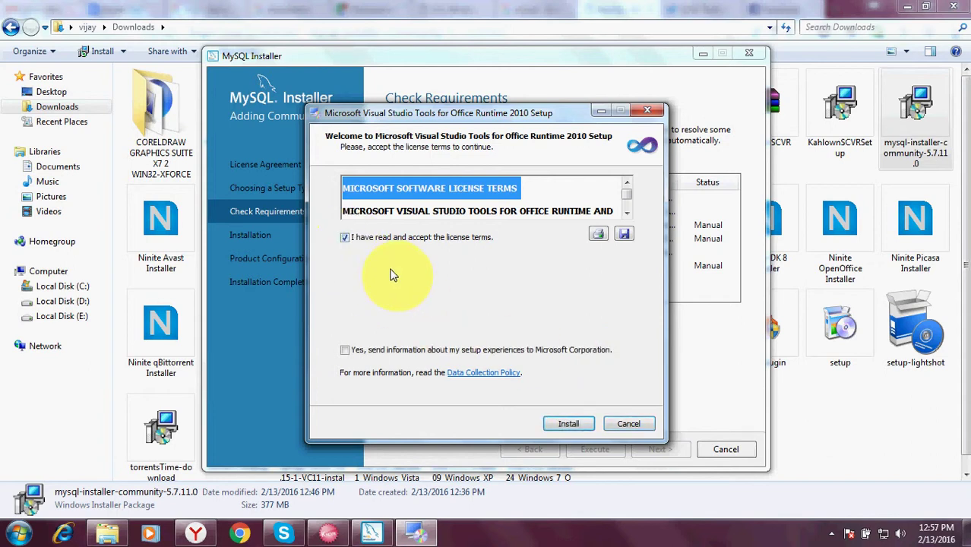
{"action": "left_click", "coordinate": [566, 423]}
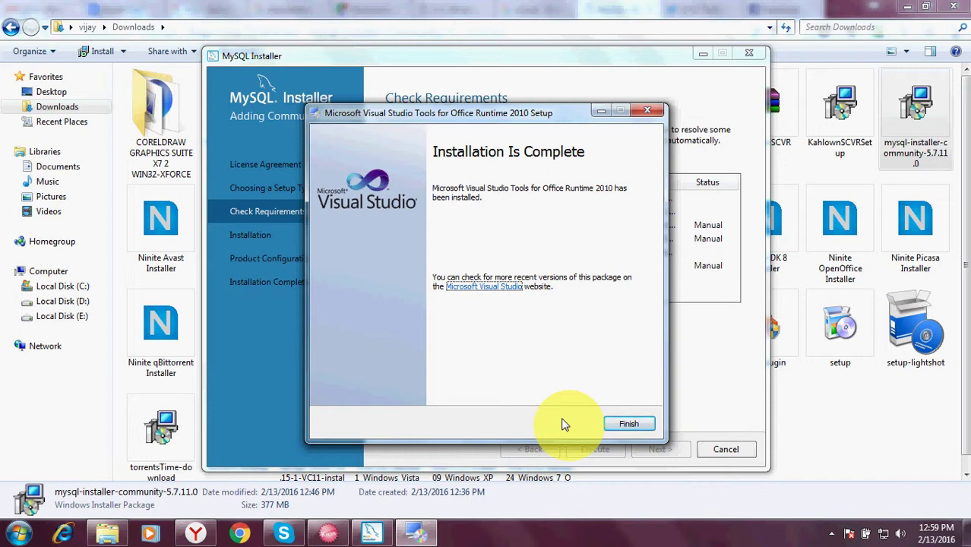
{"action": "left_click", "coordinate": [629, 424]}
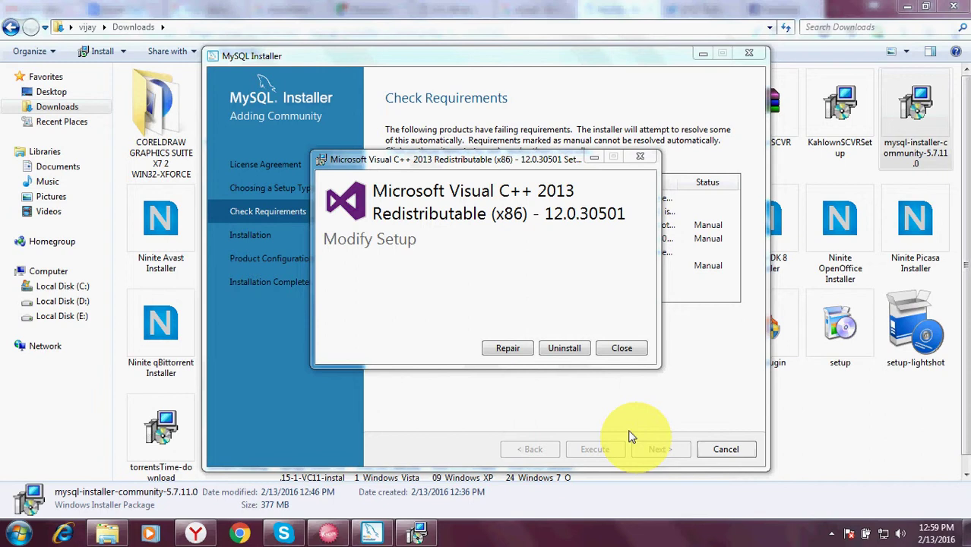
Step: Repair the existing Visual C++ 2013 Redistributable and close setup once it succeeds
{"action": "left_click", "coordinate": [622, 352]}
{"action": "left_click", "coordinate": [596, 316]}
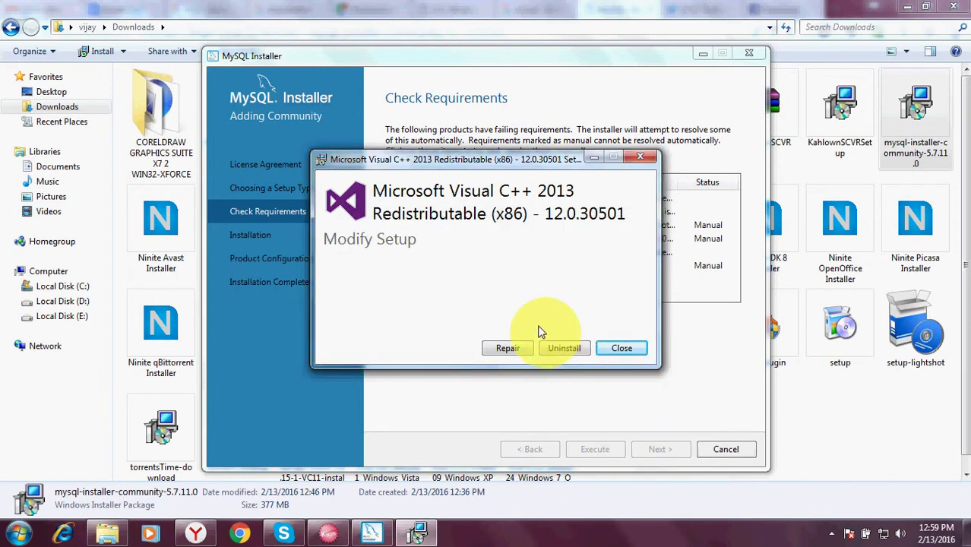
{"action": "left_click", "coordinate": [510, 349]}
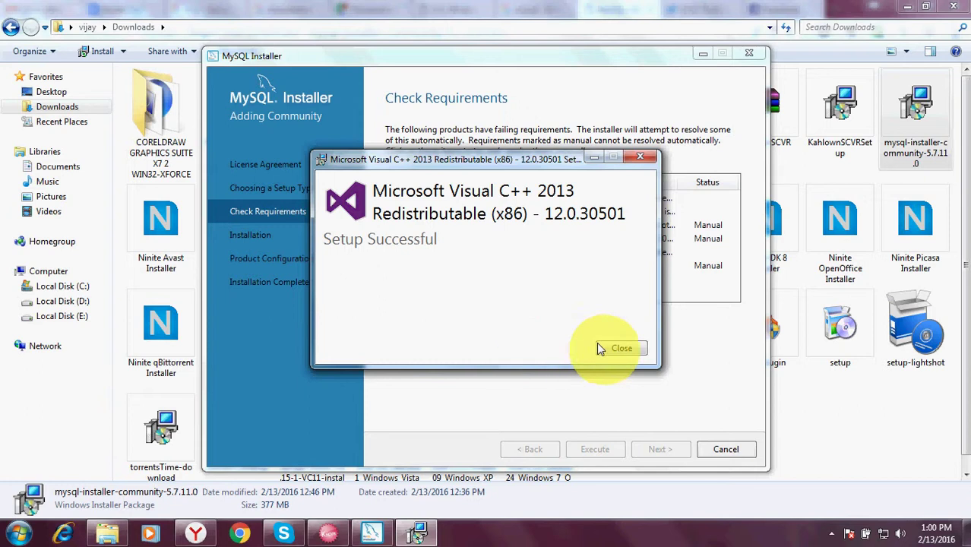
{"action": "left_click", "coordinate": [617, 352]}
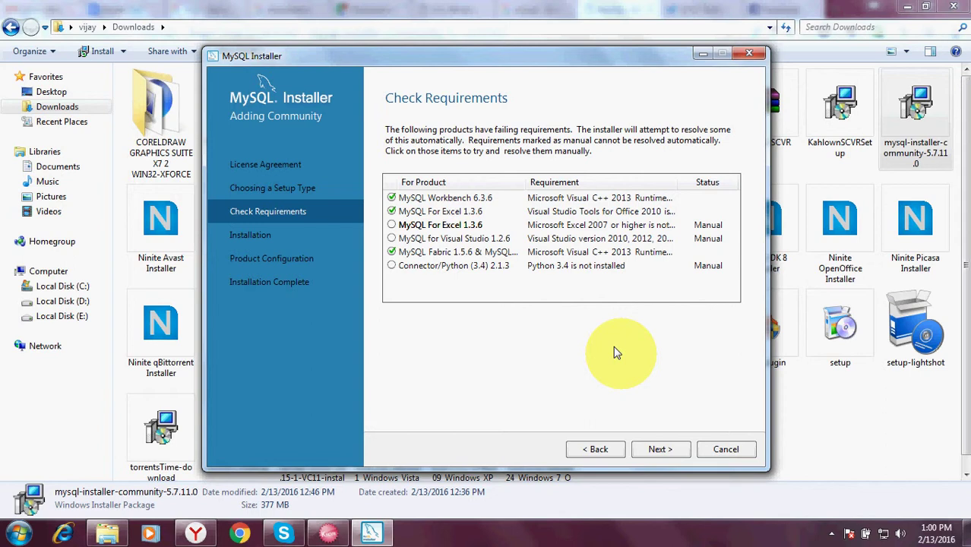
Step: Skip the unsatisfied manual requirements and execute installation of all listed MySQL products
{"action": "left_click", "coordinate": [660, 448]}
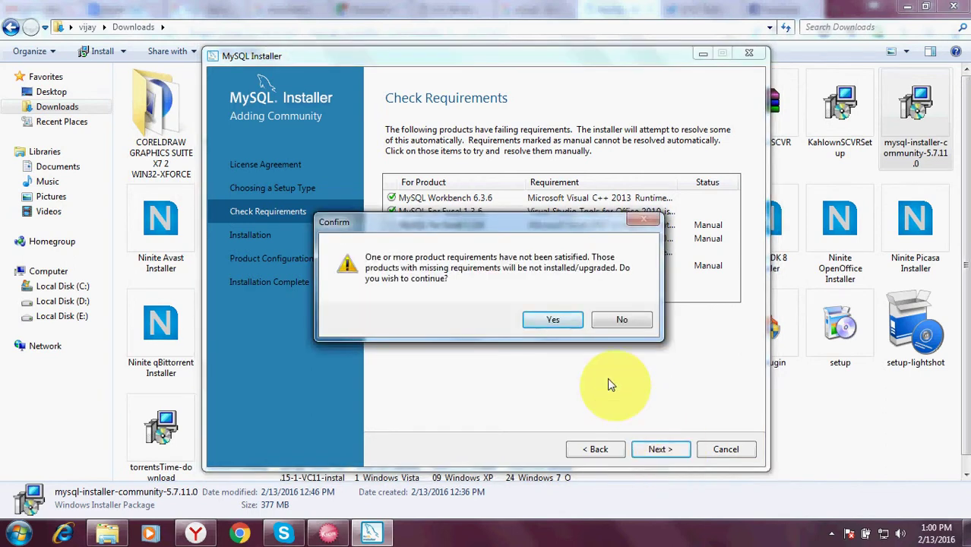
{"action": "left_click", "coordinate": [560, 325]}
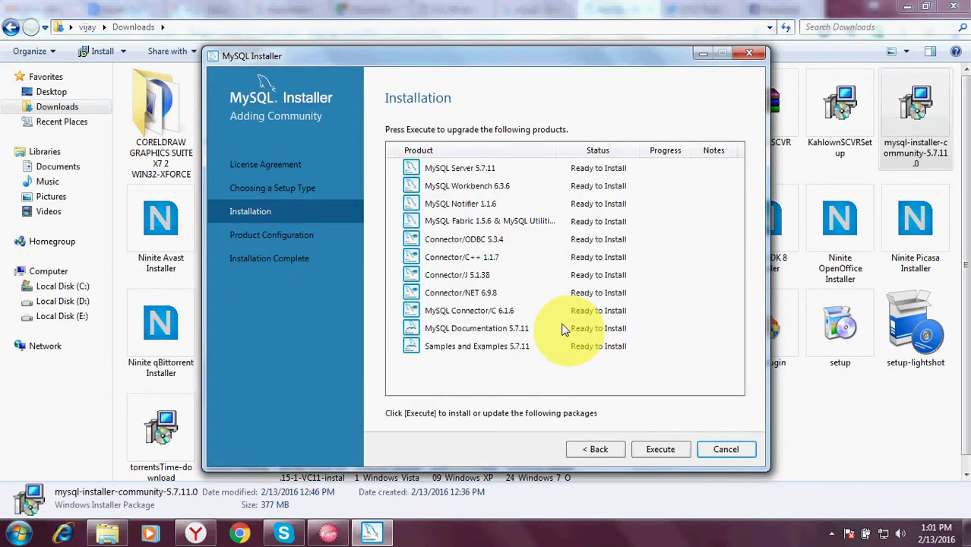
{"action": "left_click", "coordinate": [656, 449]}
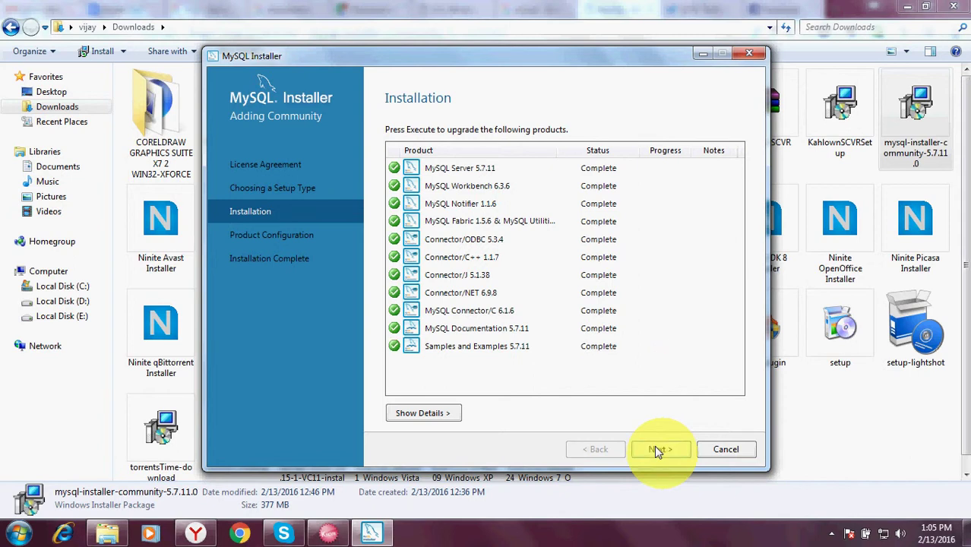
Step: Keep the default server type and networking, and enter and confirm the root password
{"action": "left_click", "coordinate": [658, 448]}
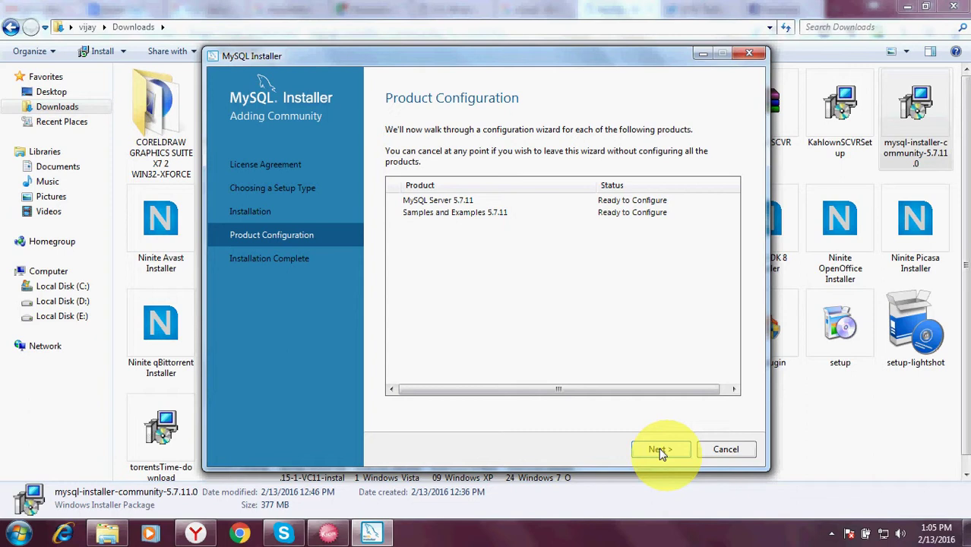
{"action": "left_click", "coordinate": [659, 448]}
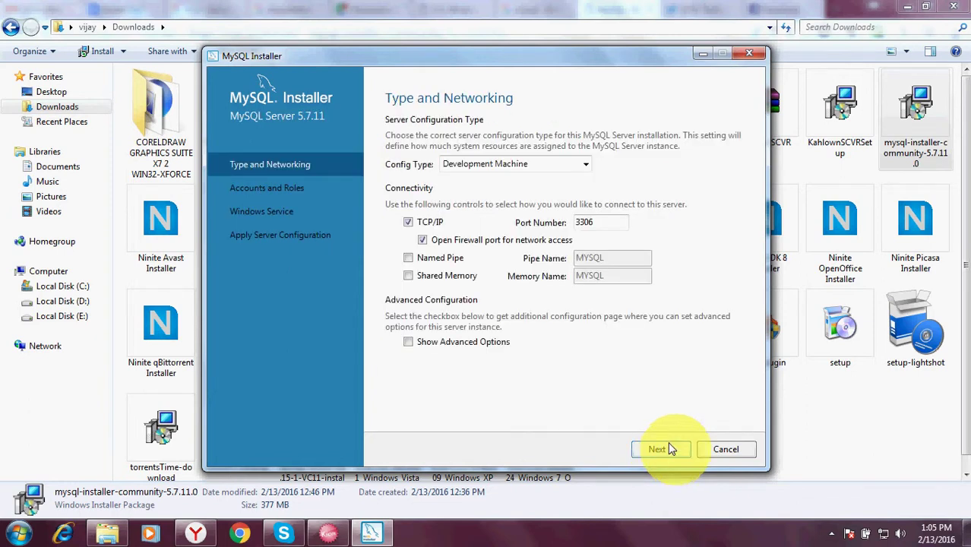
{"action": "left_click", "coordinate": [667, 448]}
{"action": "left_click", "coordinate": [619, 159]}
{"action": "type", "text": "root"}
{"action": "left_click", "coordinate": [606, 180]}
{"action": "type", "text": "root"}
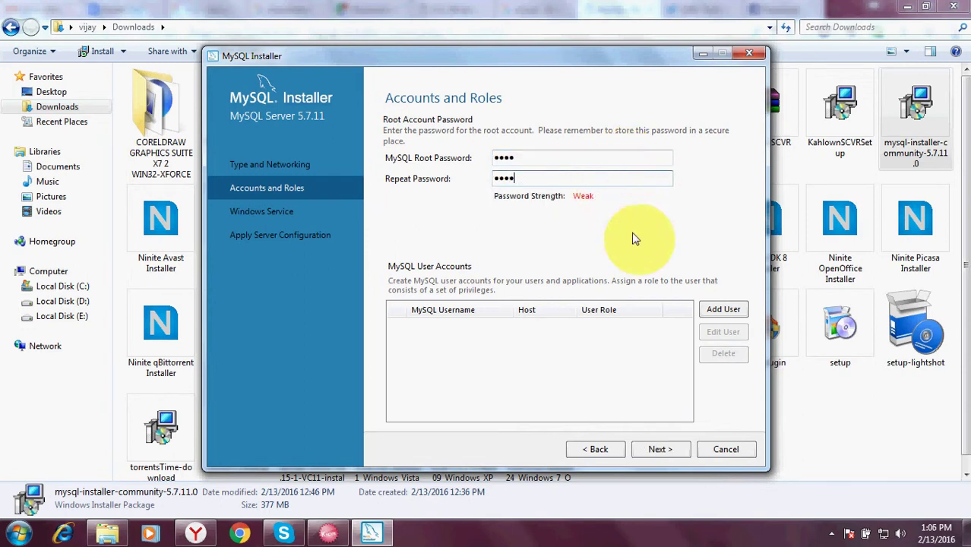
Step: Keep MySQL57 as a Windows service starting at startup and apply the configuration
{"action": "left_click", "coordinate": [663, 448]}
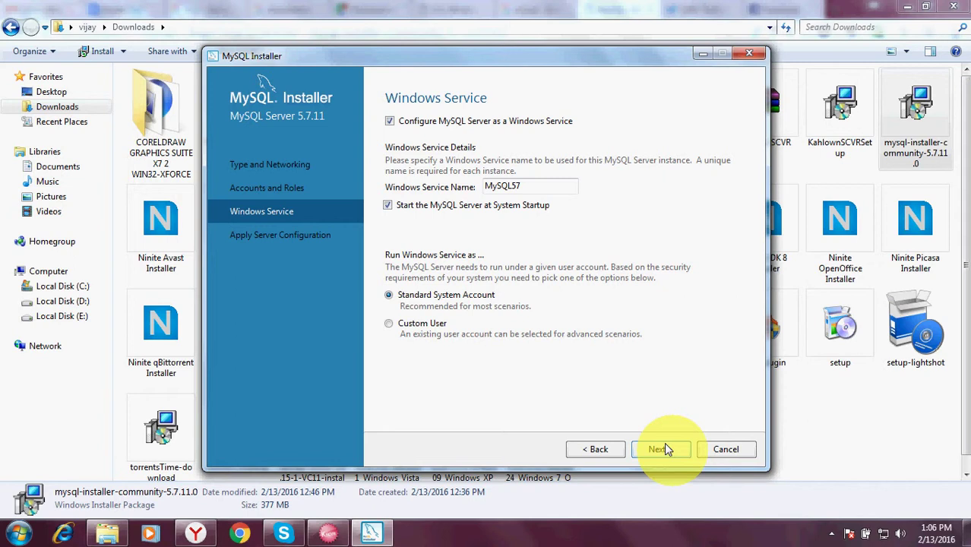
{"action": "left_click", "coordinate": [663, 448]}
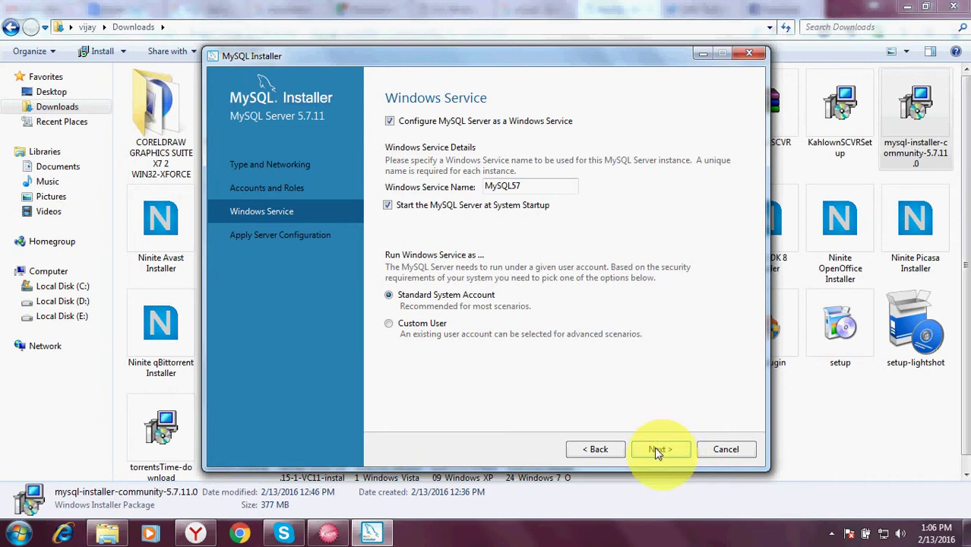
{"action": "left_click", "coordinate": [658, 449]}
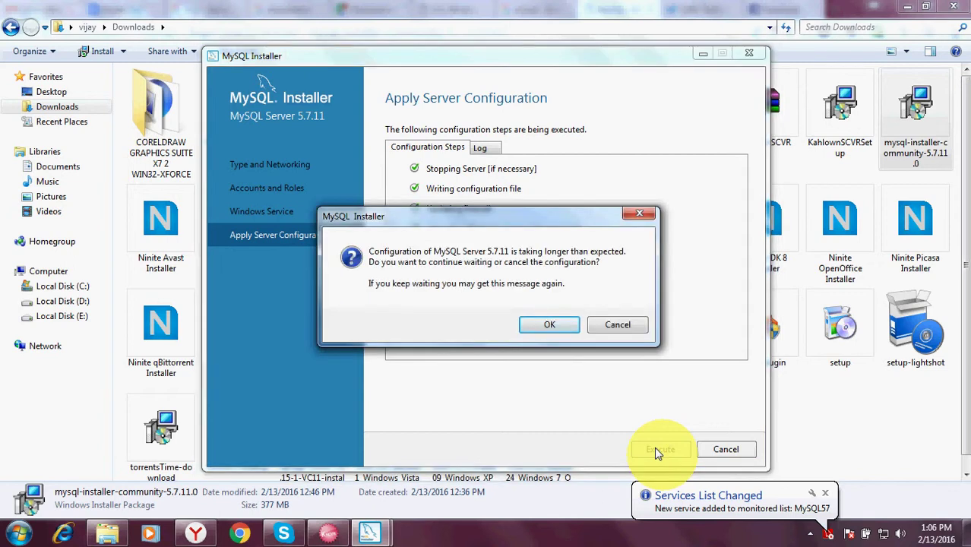
Step: Wait out the server configuration, finish it, then check root credentials for Samples and Examples
{"action": "left_click", "coordinate": [549, 325]}
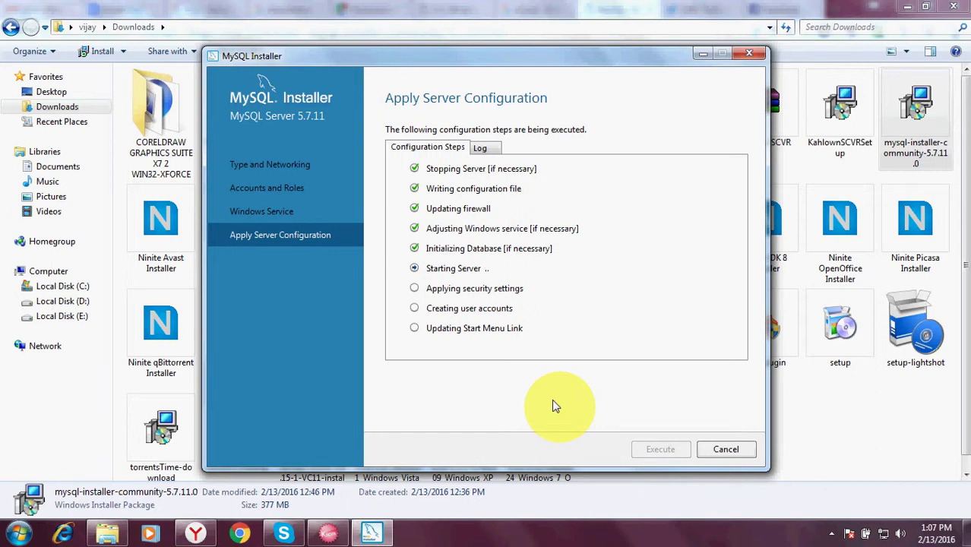
{"action": "left_click", "coordinate": [550, 326]}
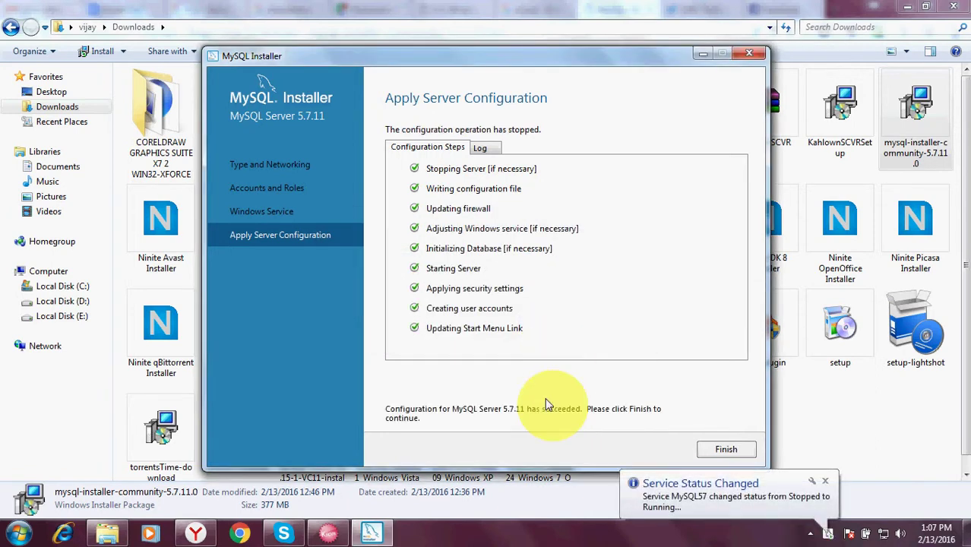
{"action": "left_click", "coordinate": [726, 449]}
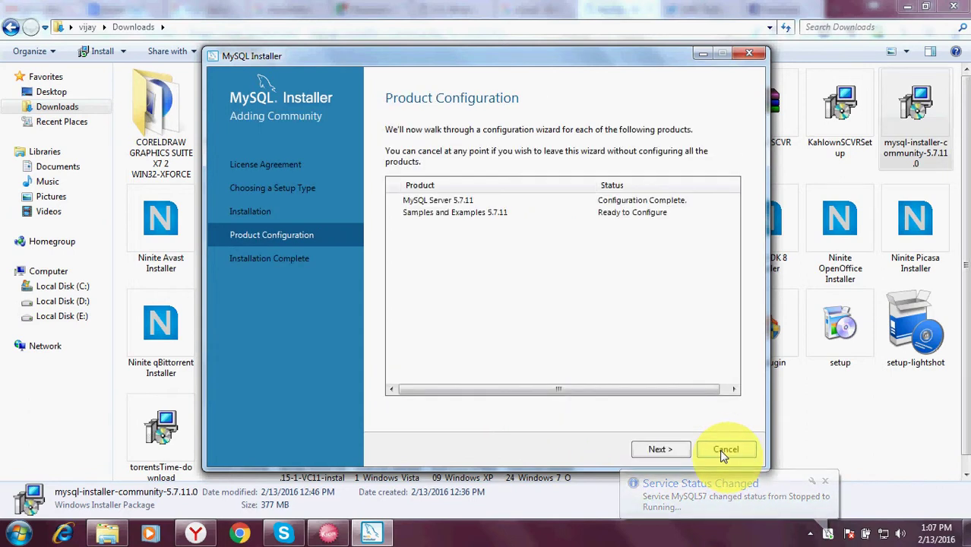
{"action": "left_click", "coordinate": [658, 449]}
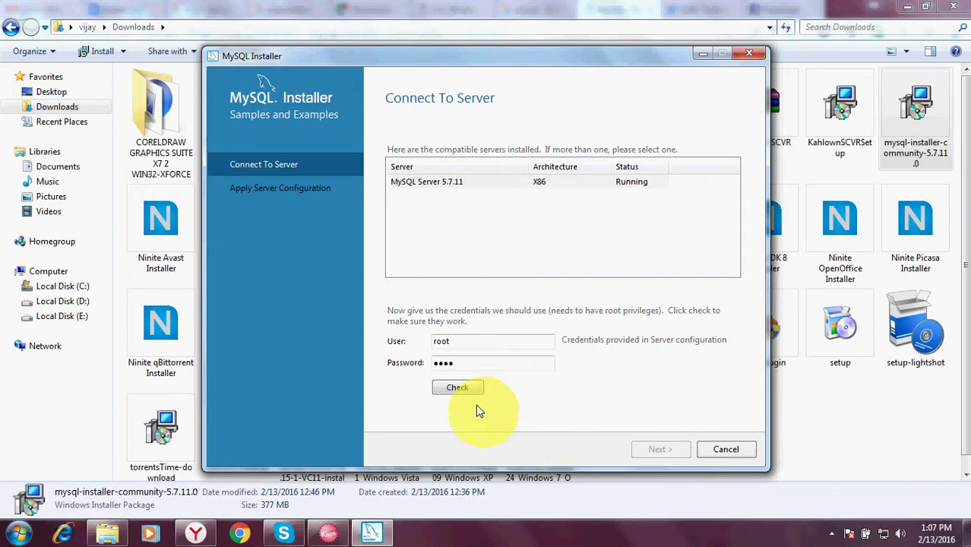
{"action": "left_click", "coordinate": [459, 388]}
Step: Execute the Samples and Examples 5.7.11 configuration, waiting it out, until it reports Configuration Complete
{"action": "left_click", "coordinate": [660, 449]}
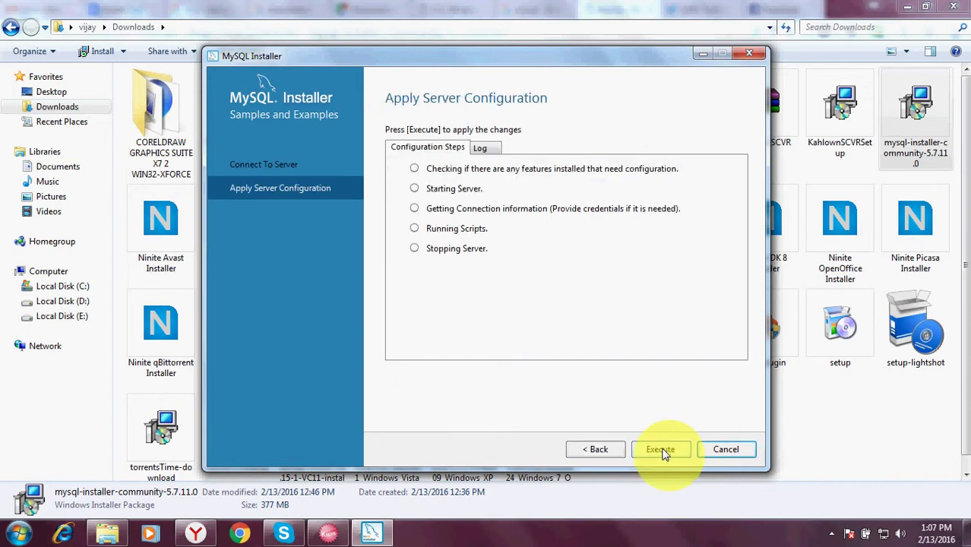
{"action": "left_click", "coordinate": [661, 450]}
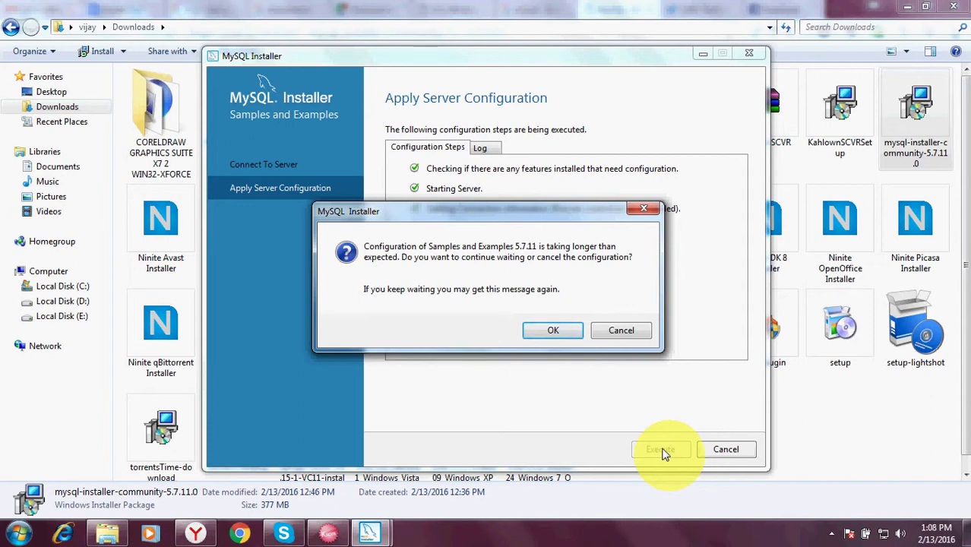
{"action": "left_click", "coordinate": [554, 332]}
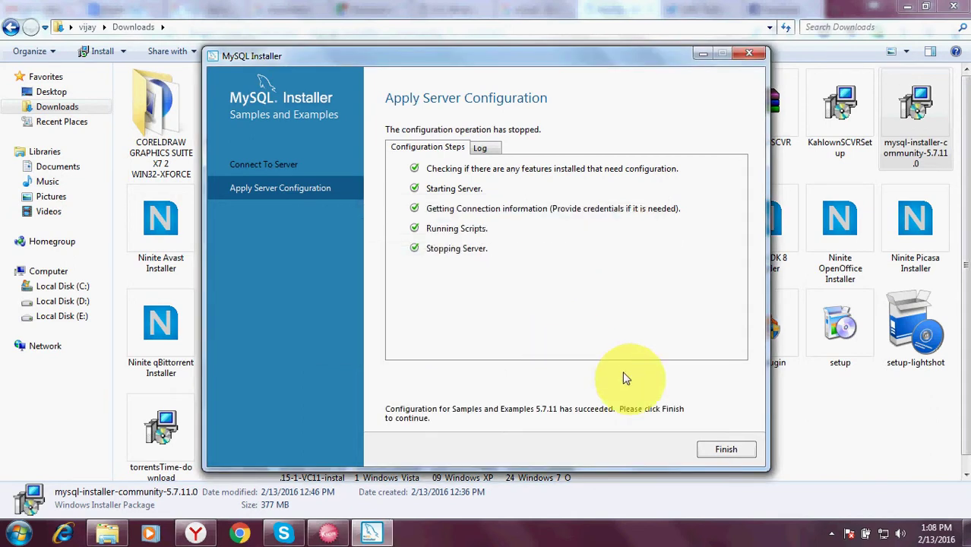
{"action": "left_click", "coordinate": [725, 450]}
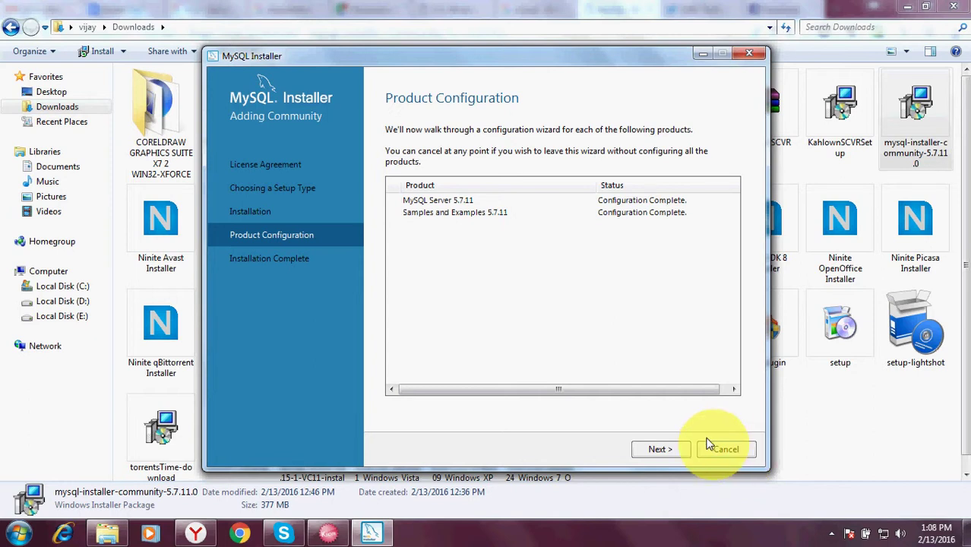
Step: Finish the installation with 'Start MySQL Workbench after Setup' left checked
{"action": "left_click", "coordinate": [674, 454]}
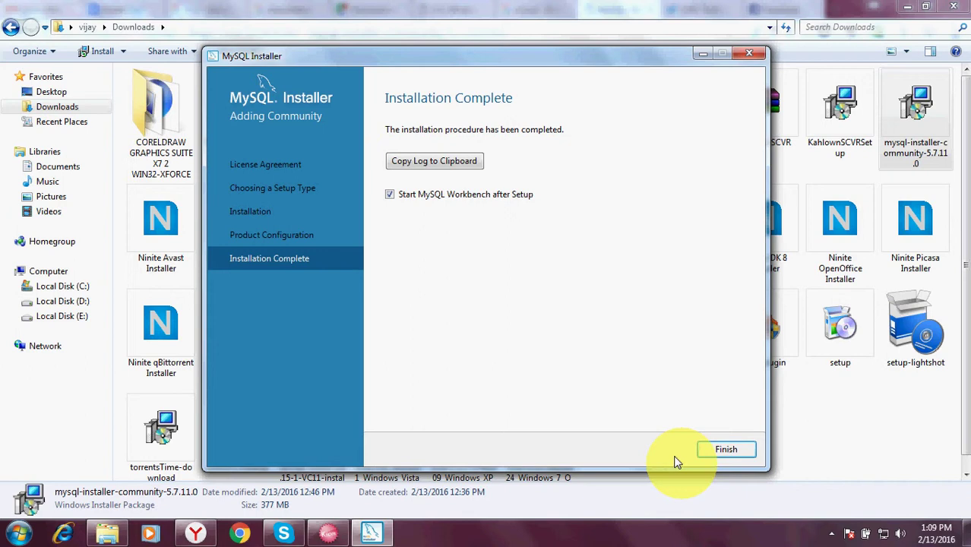
{"action": "left_click", "coordinate": [700, 451]}
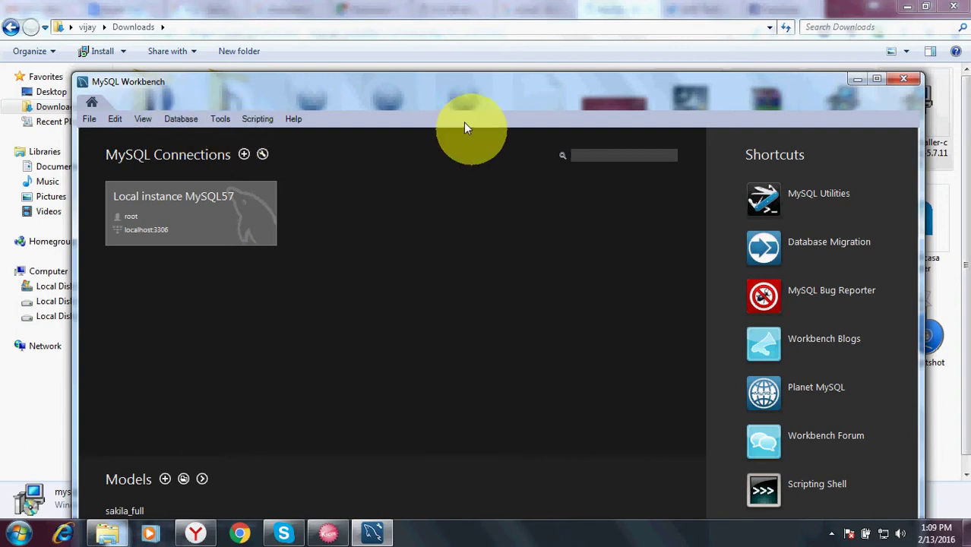
Step: Maximize Workbench and connect to 127.0.0.1:3306, storing the password in the vault
{"action": "left_click", "coordinate": [878, 79]}
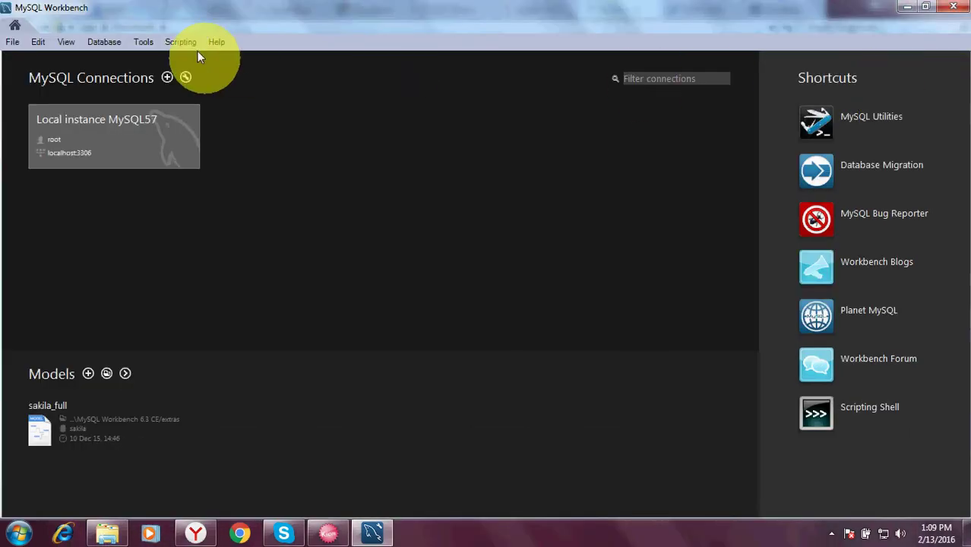
{"action": "left_click", "coordinate": [104, 42]}
{"action": "left_click", "coordinate": [102, 58]}
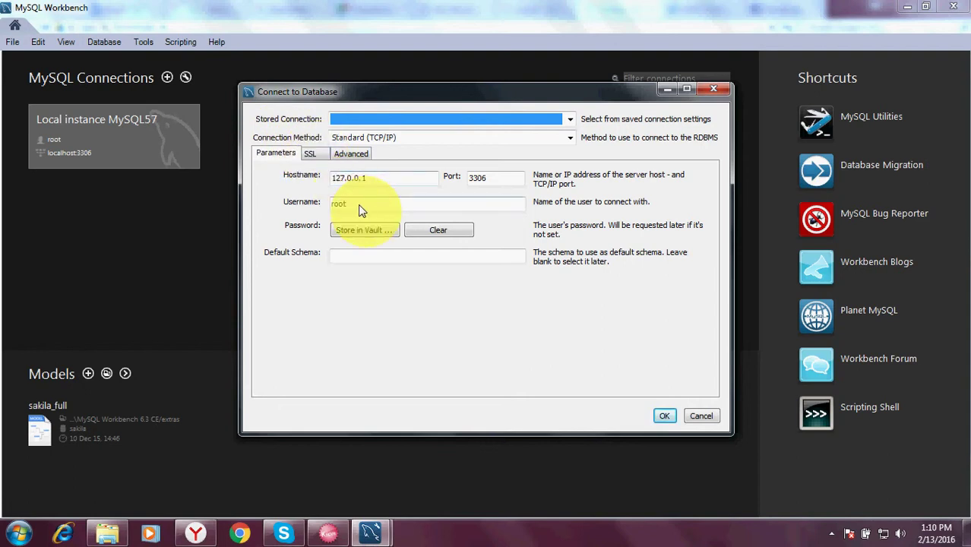
{"action": "left_click", "coordinate": [363, 230]}
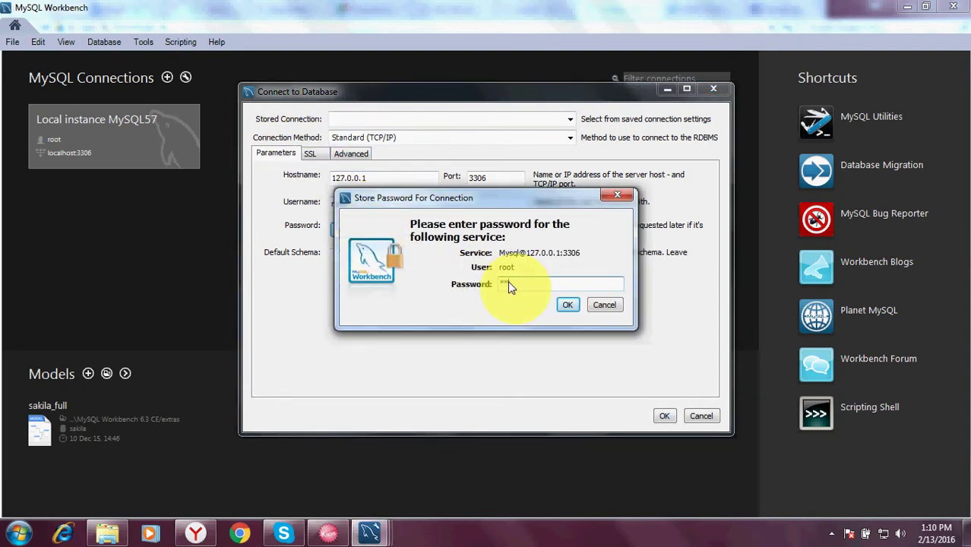
{"action": "left_click", "coordinate": [566, 305]}
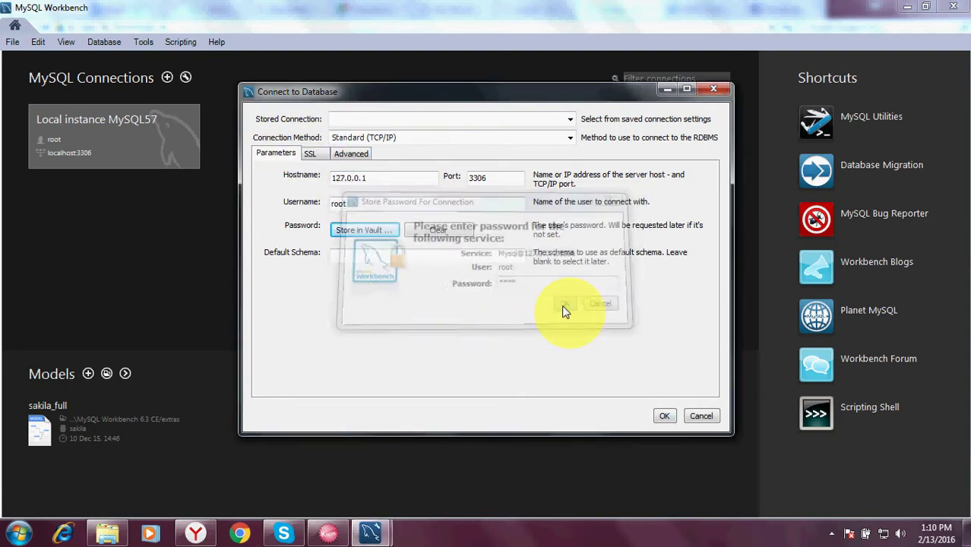
{"action": "left_click", "coordinate": [662, 415]}
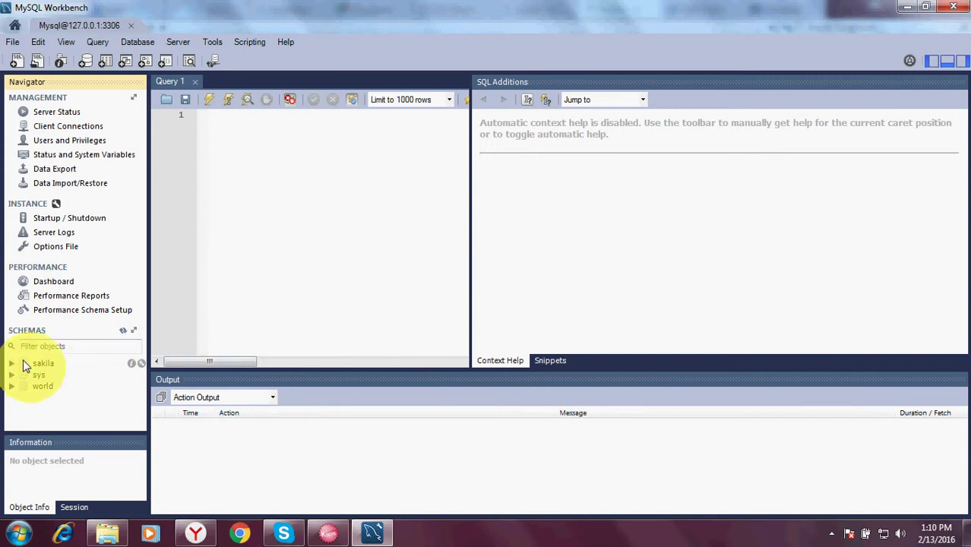
Step: Expand sakila > Tables > actor and run 'select first_name from actor;', which returns Error 1046
{"action": "left_click", "coordinate": [13, 365]}
{"action": "left_click", "coordinate": [25, 374]}
{"action": "left_click", "coordinate": [61, 385]}
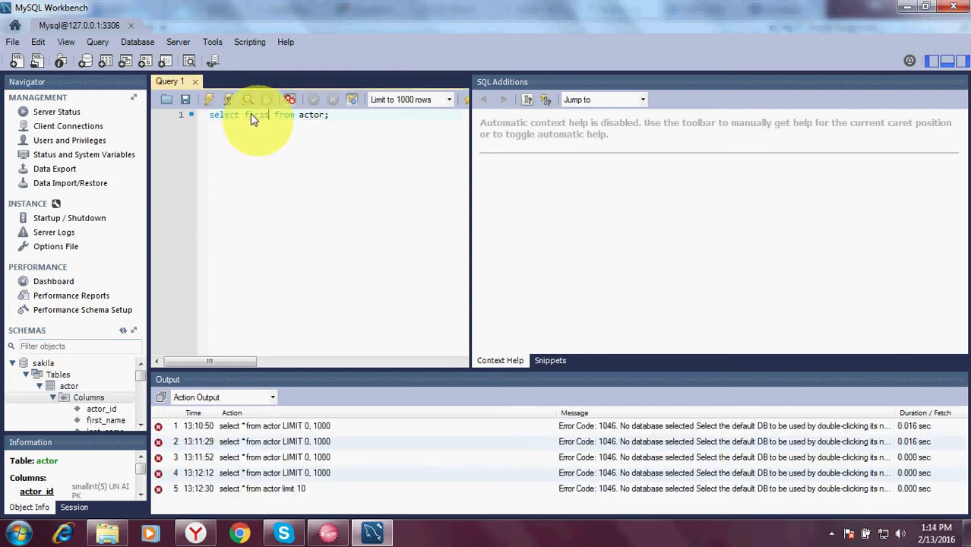
{"action": "type", "text": "first_name from actor;"}
{"action": "key", "text": "ctrl+a"}
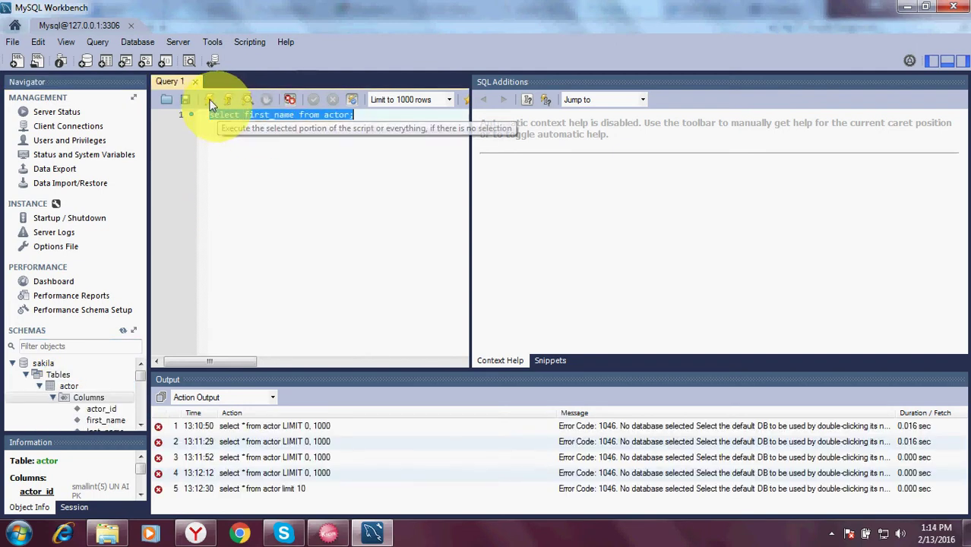
{"action": "left_click", "coordinate": [208, 100]}
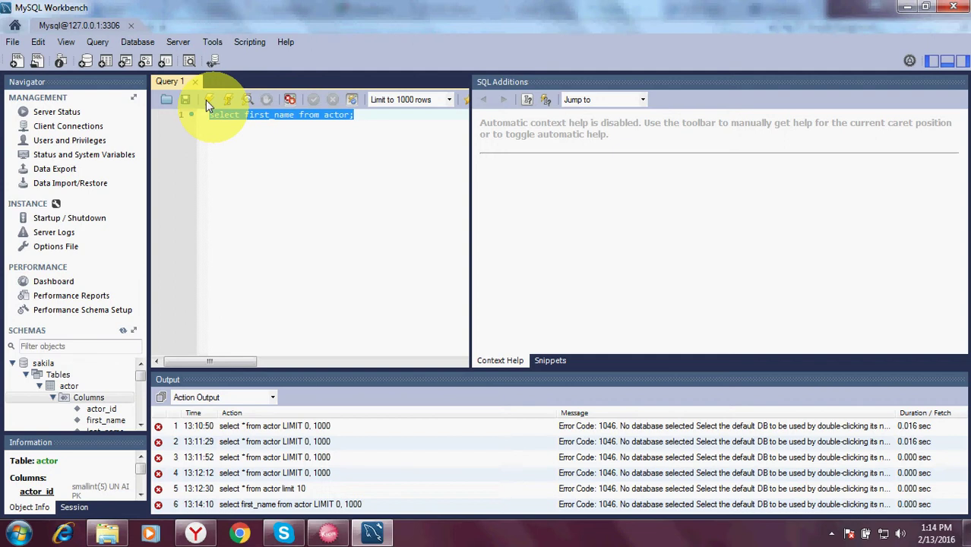
Step: Set sakila as the default schema and rerun the first_name query
{"action": "left_click", "coordinate": [35, 363]}
{"action": "double_click", "coordinate": [34, 363]}
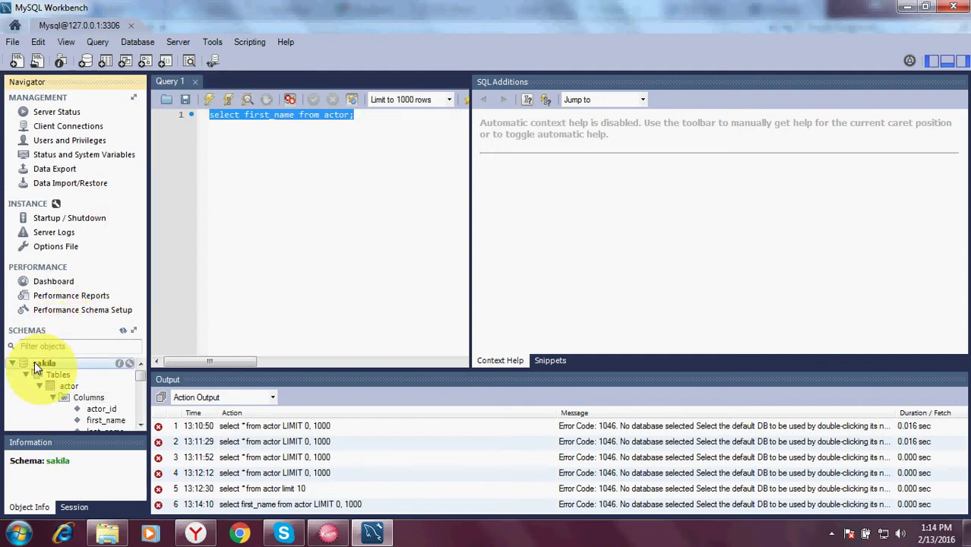
{"action": "left_click", "coordinate": [212, 106]}
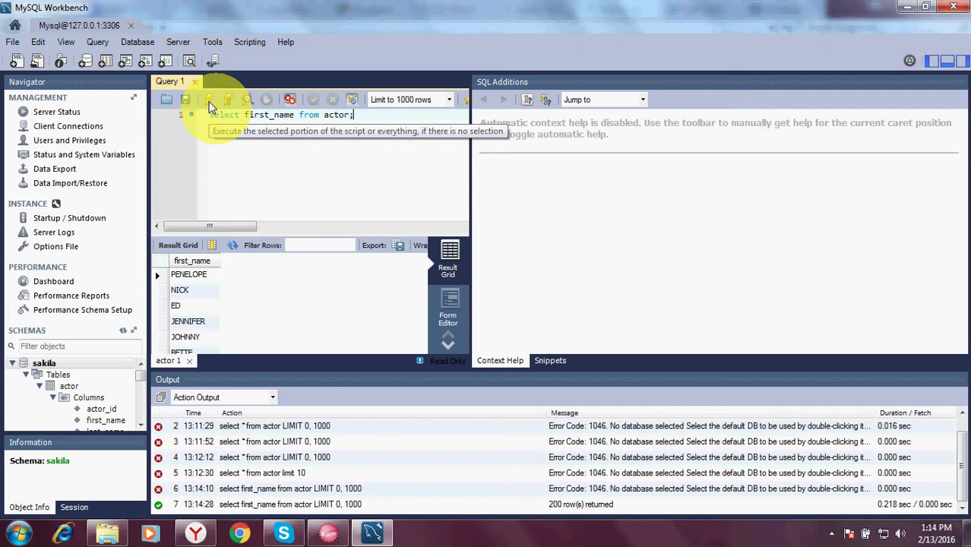
Step: Change the query to 'select * from actor;' and run it, returning 200 rows
{"action": "left_click", "coordinate": [293, 113]}
{"action": "key", "text": "BackSpace"}
{"action": "key", "text": "BackSpace"}
{"action": "key", "text": "BackSpace"}
{"action": "key", "text": "BackSpace"}
{"action": "key", "text": "BackSpace"}
{"action": "key", "text": "BackSpace"}
{"action": "key", "text": "BackSpace"}
{"action": "key", "text": "BackSpace"}
{"action": "key", "text": "BackSpace"}
{"action": "key", "text": "BackSpace"}
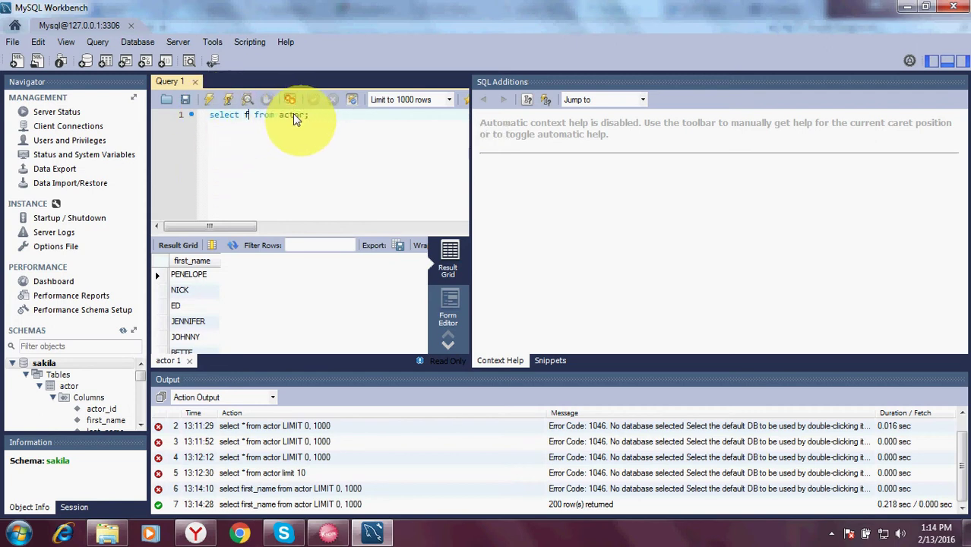
{"action": "type", "text": "*"}
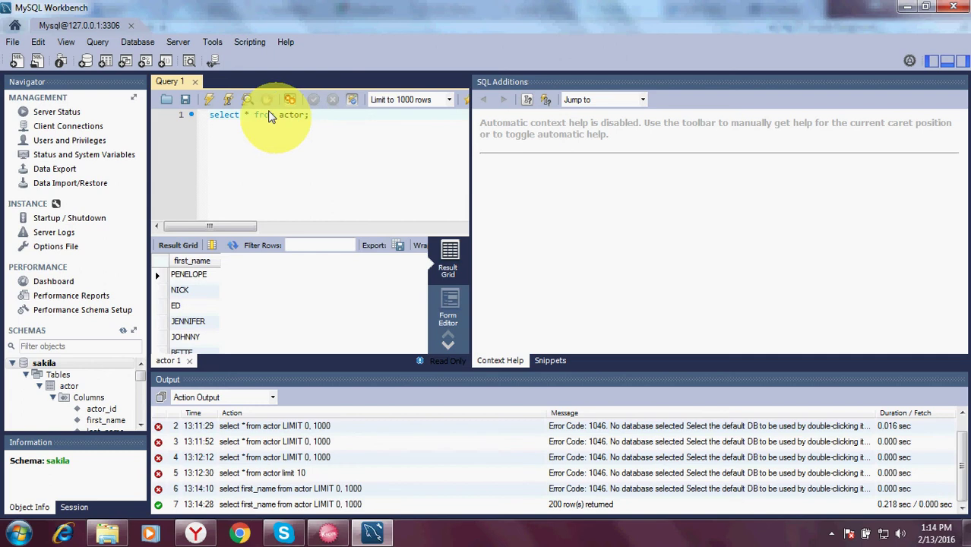
{"action": "left_click", "coordinate": [211, 101]}
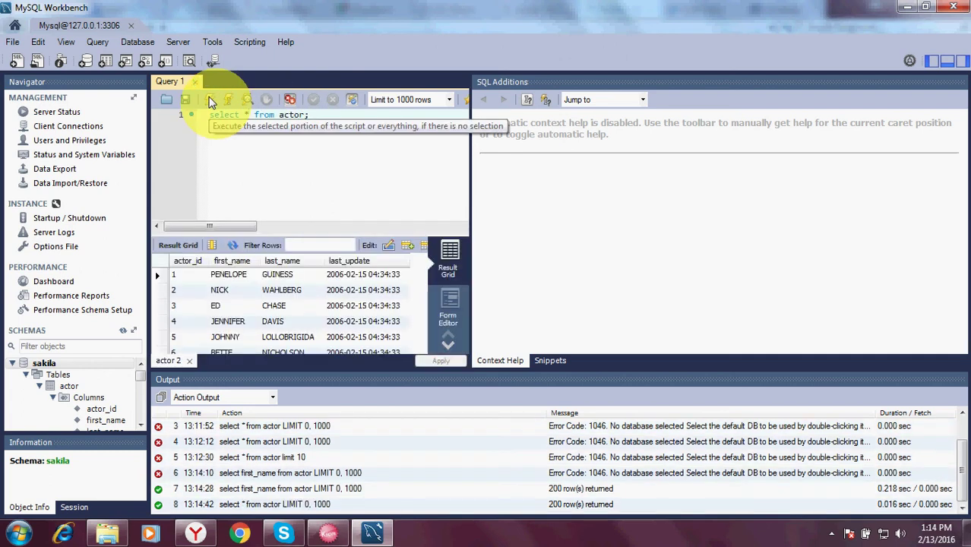